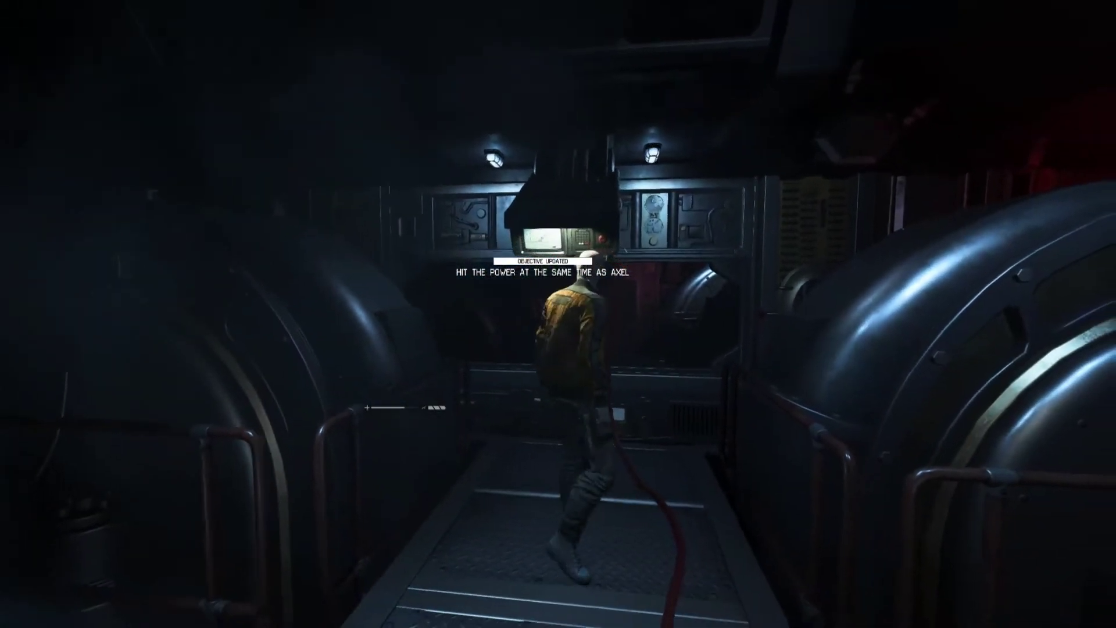
key(w)
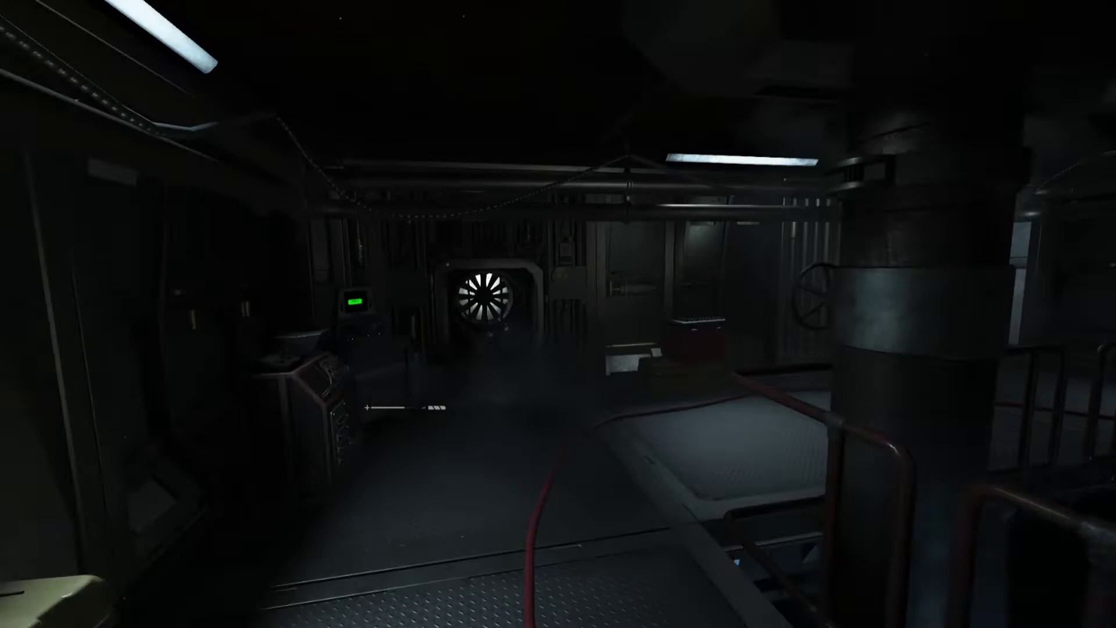
key(w)
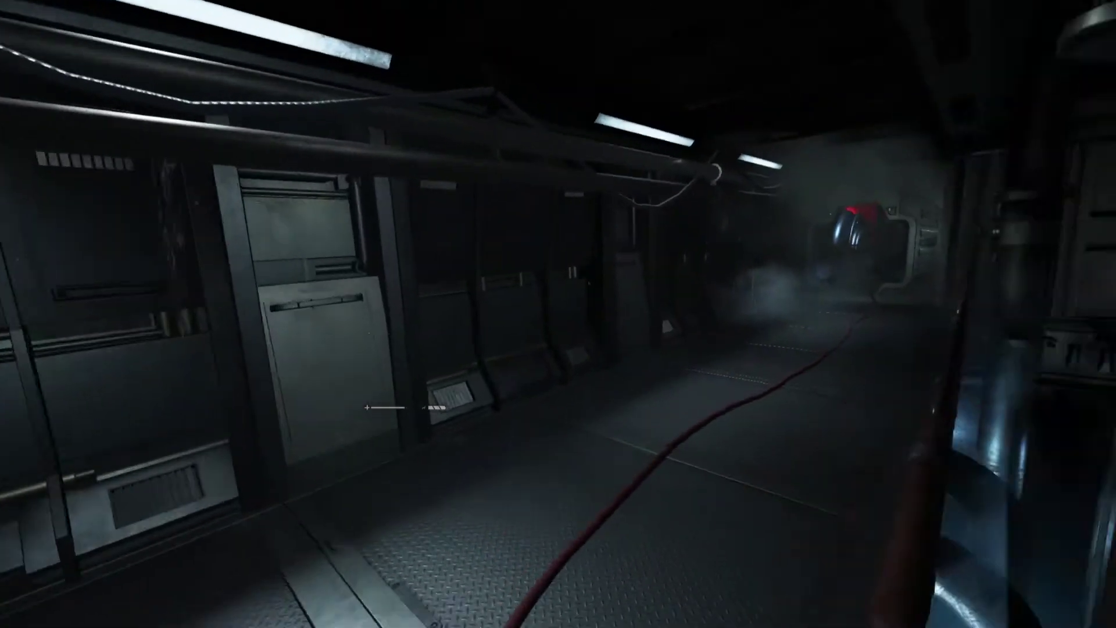
key(w)
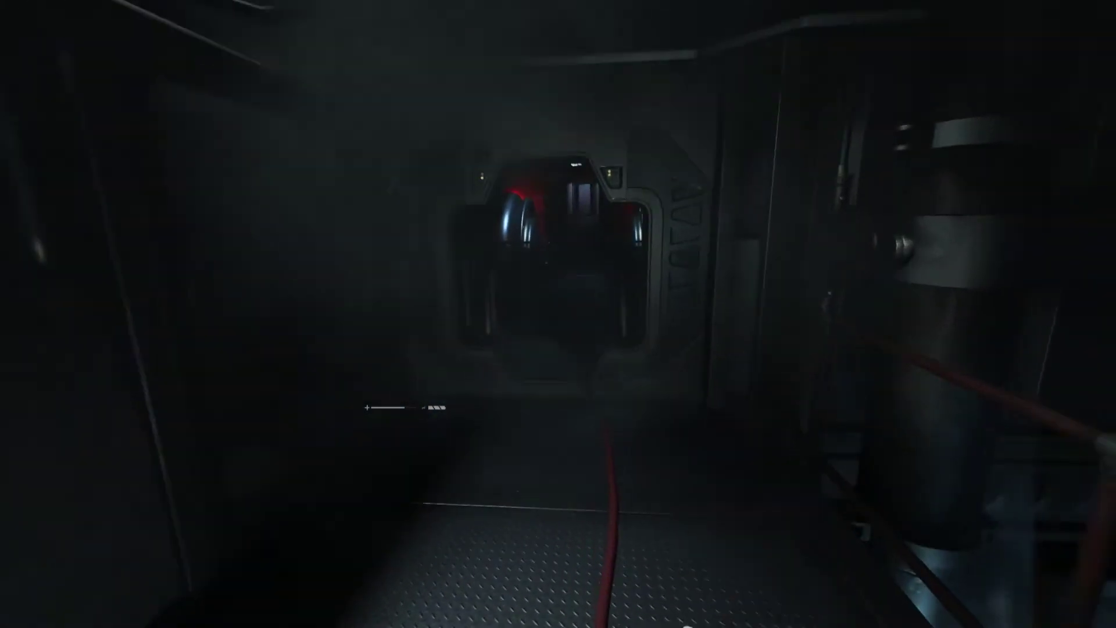
key(w)
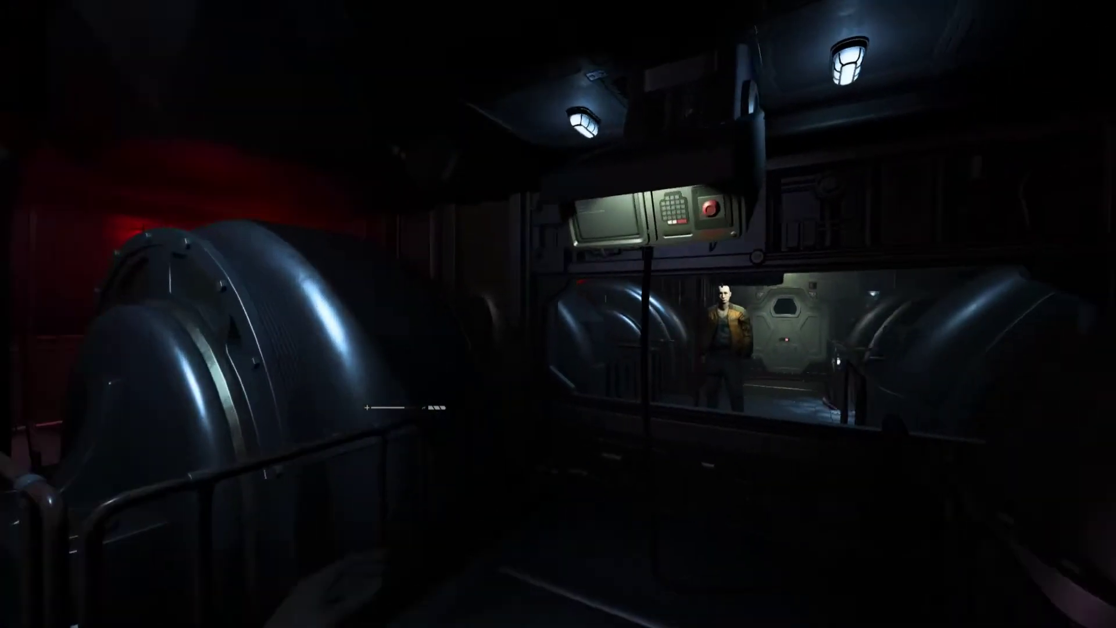
key(w)
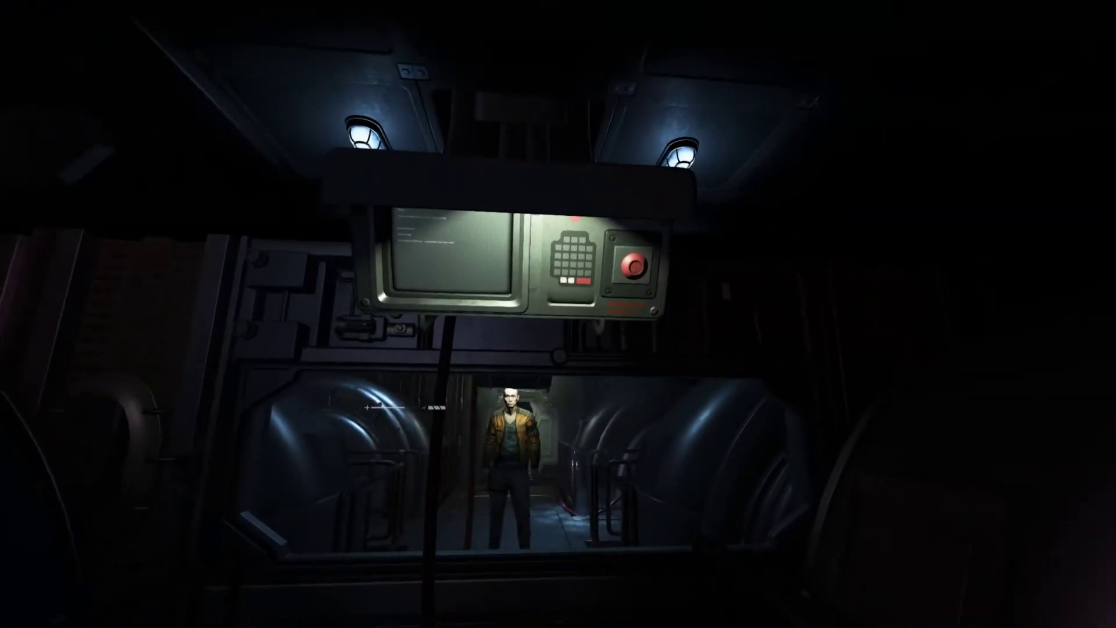
key(w)
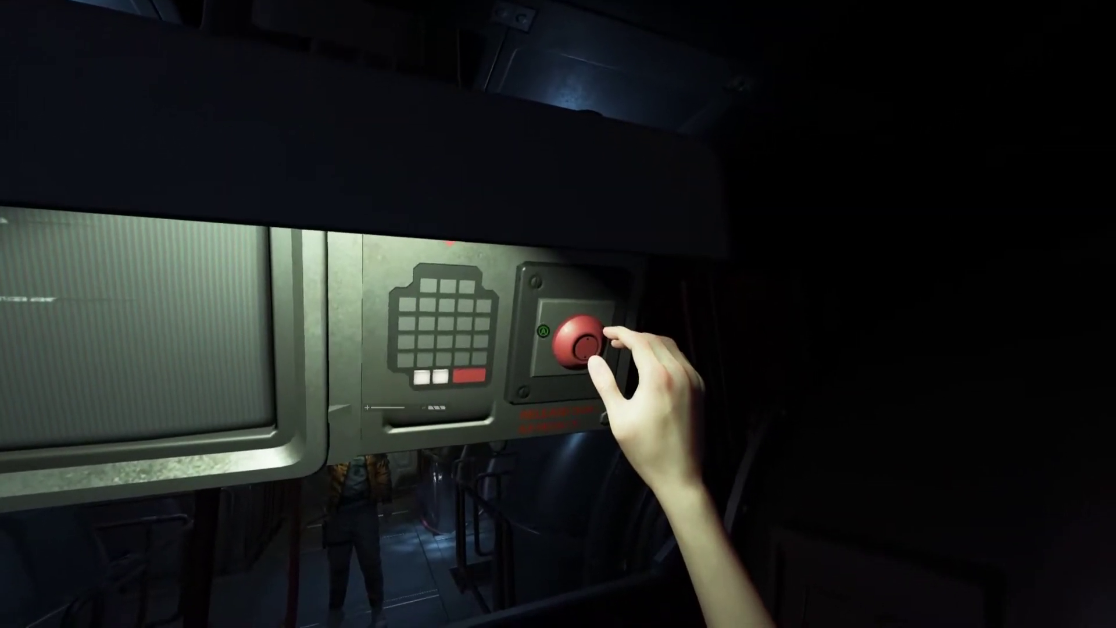
key(s)
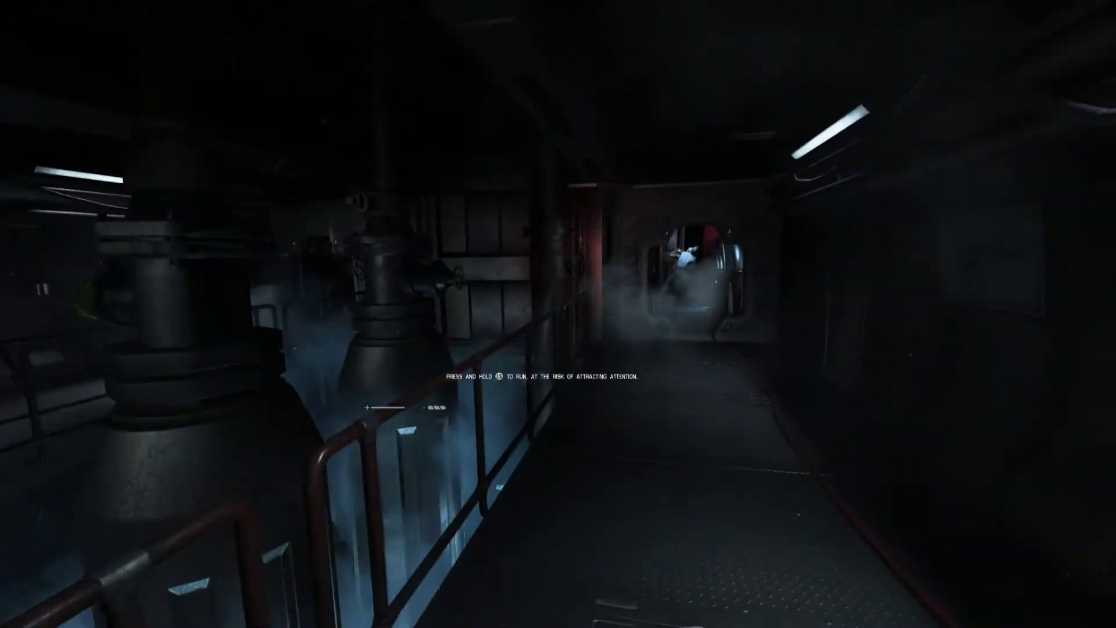
key(w)
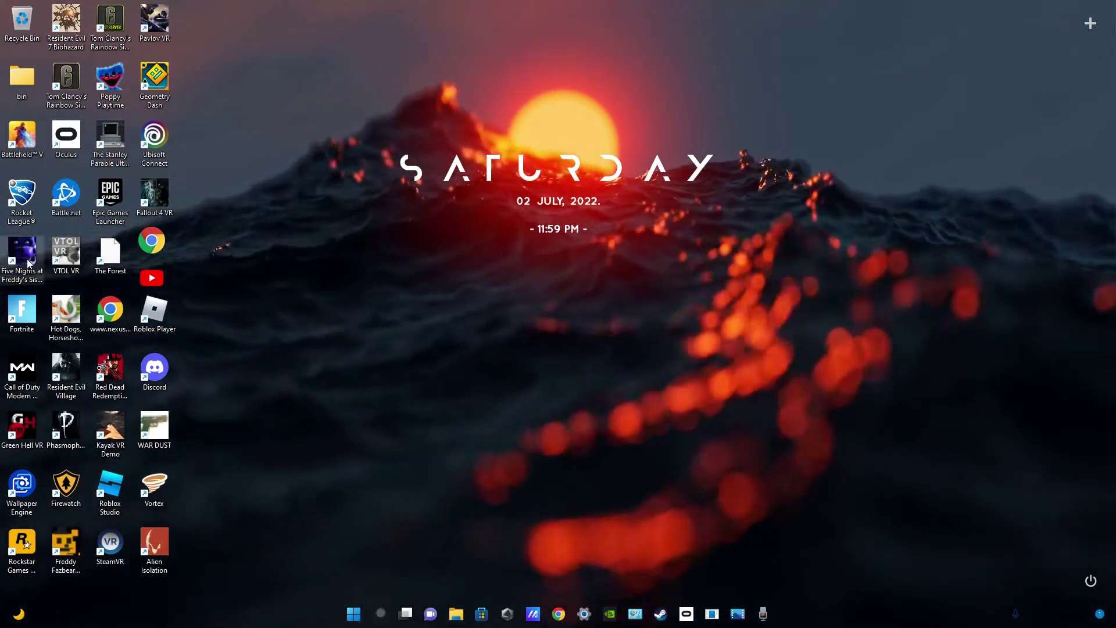
Step: Switch to the Epic Games Launcher, search the store for "alien" and open the Alien: Isolation page
double_click(104, 209)
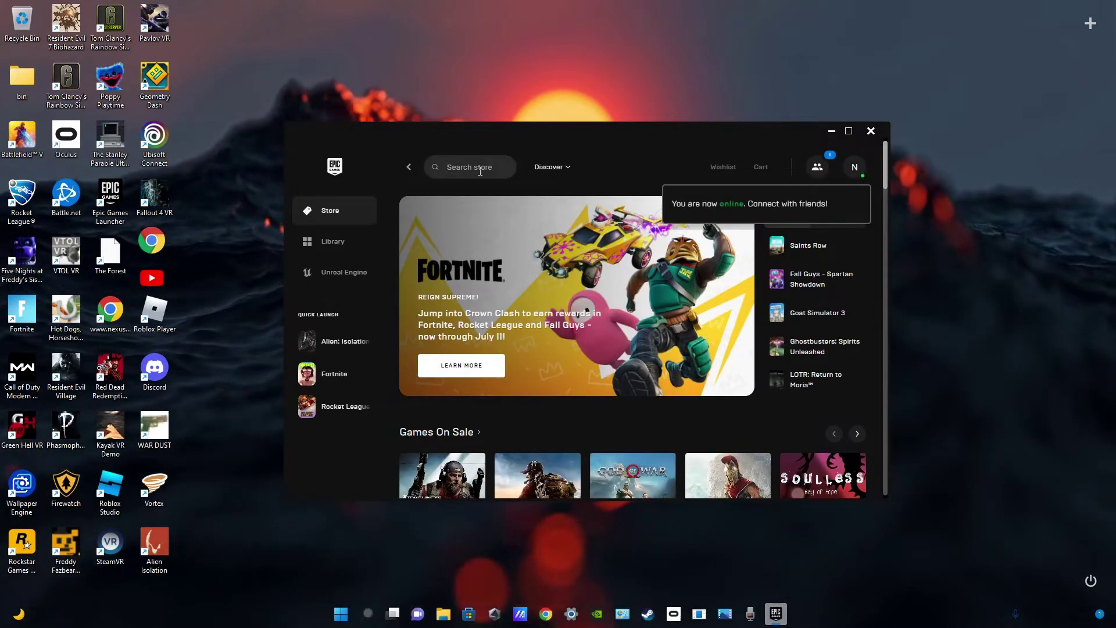
click(480, 171)
text(aki)
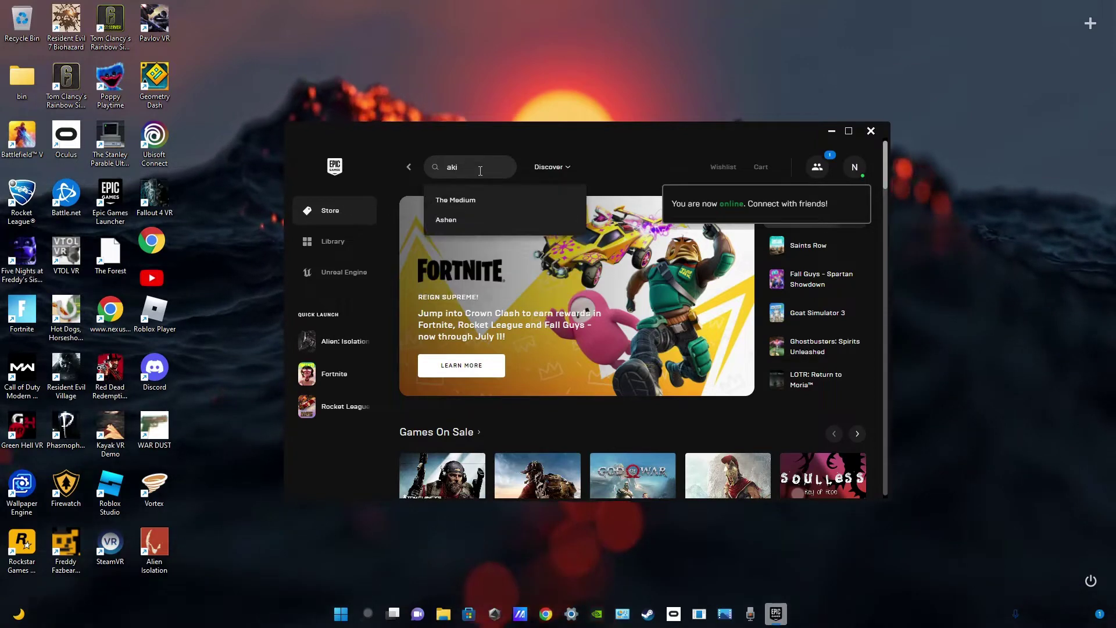
text(lien)
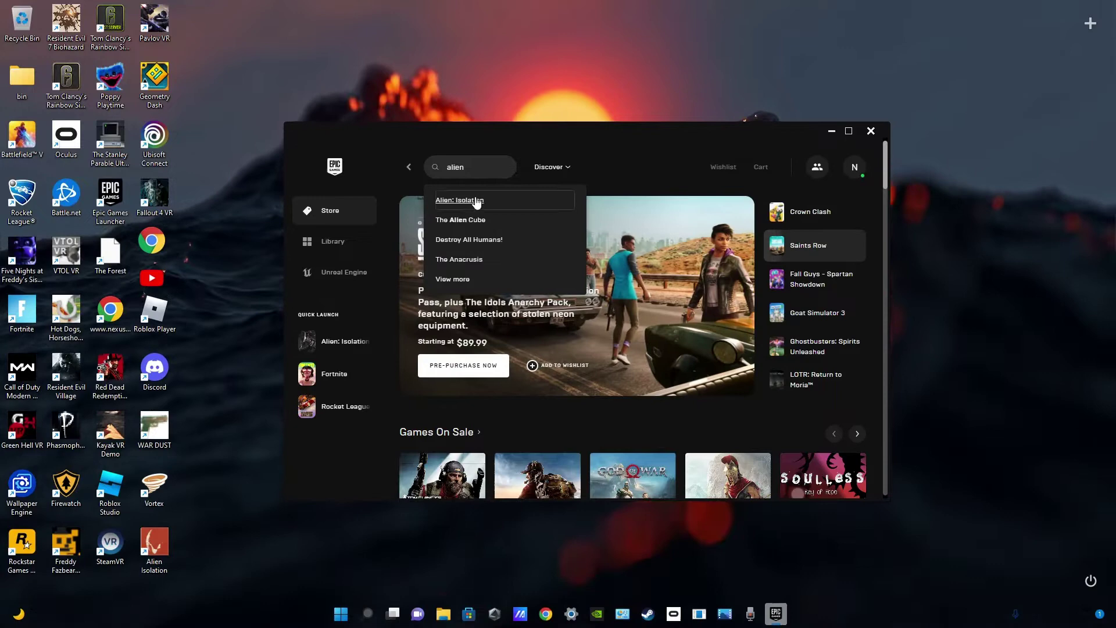
click(477, 202)
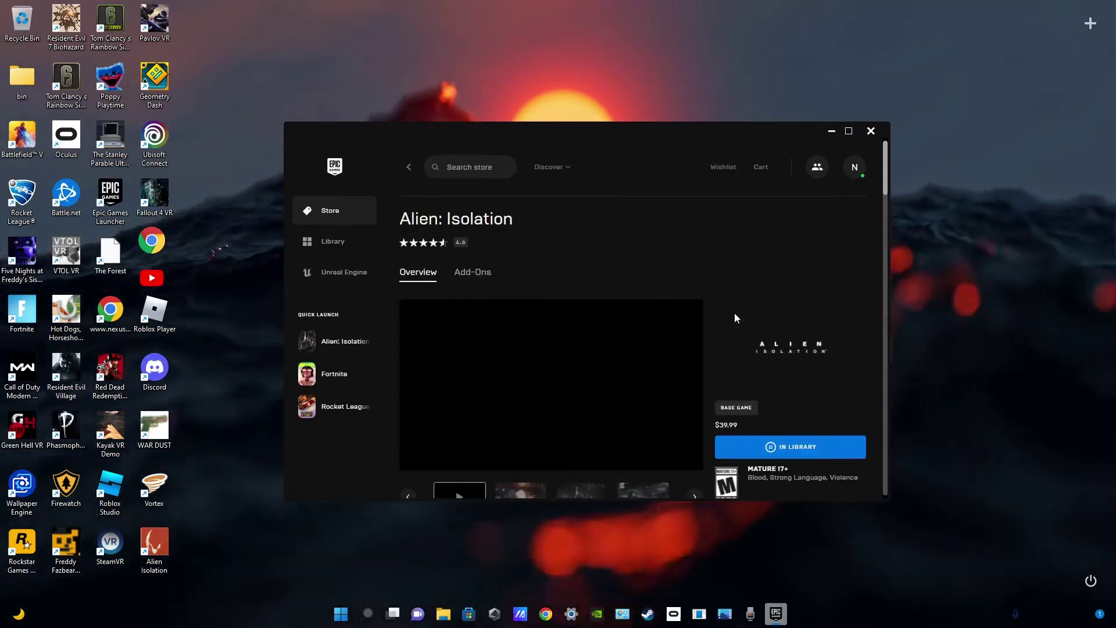
Step: Look over the purchase details on the Alien: Isolation store page and close the launcher
scroll(734, 313, down, 2)
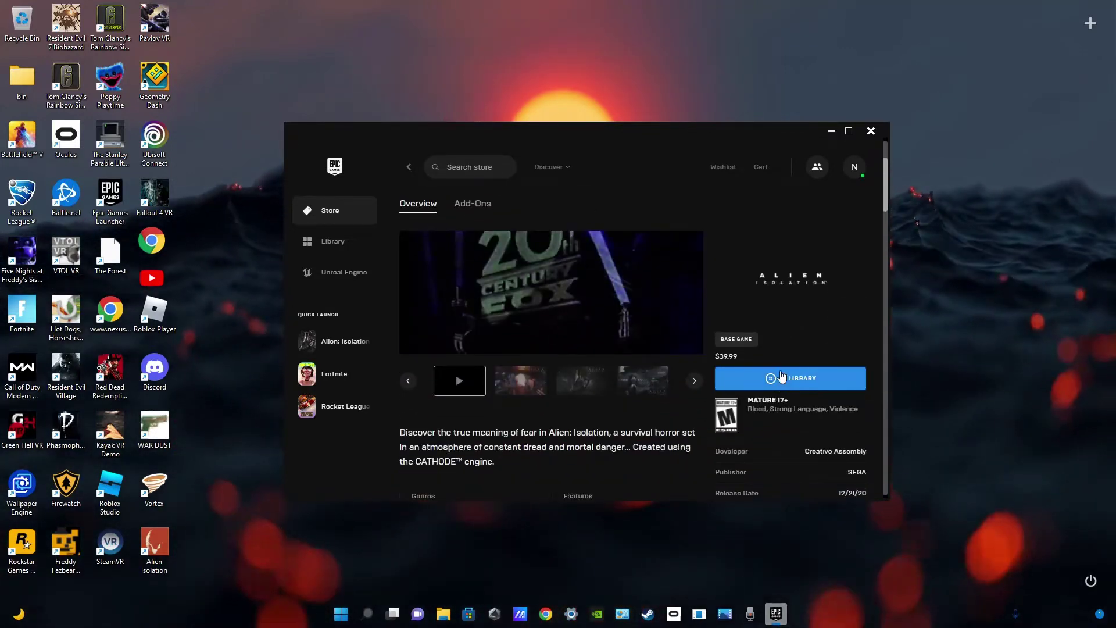
scroll(436, 275, up, 2)
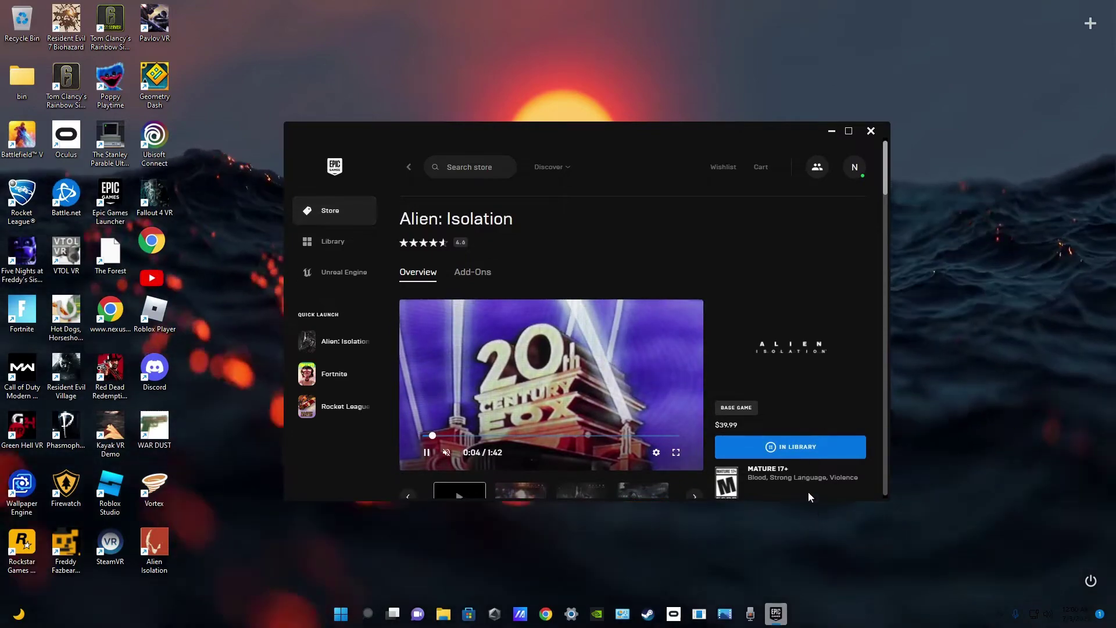
click(876, 134)
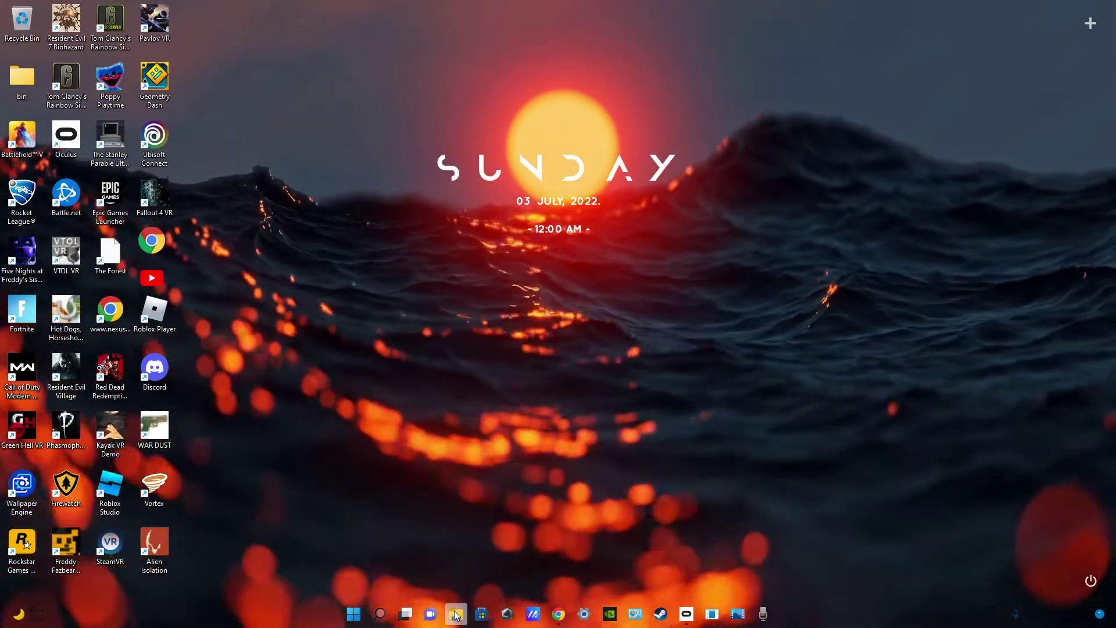
Step: Switch to File Explorer and open the AlienIsolation folder inside Program Files > Epic Games on the C: drive
click(456, 614)
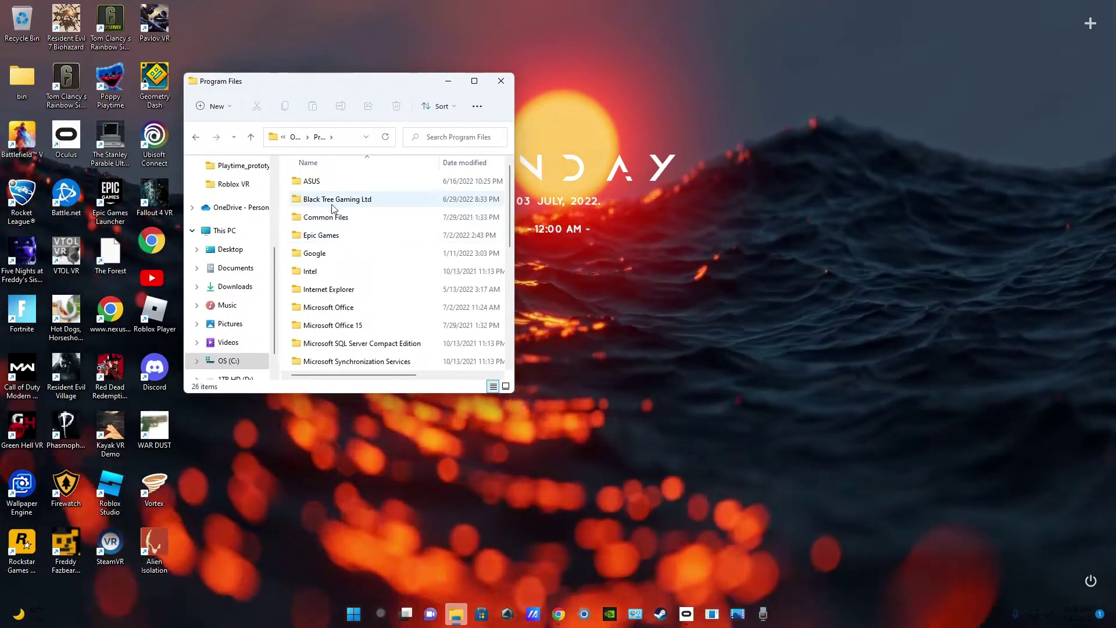
double_click(328, 235)
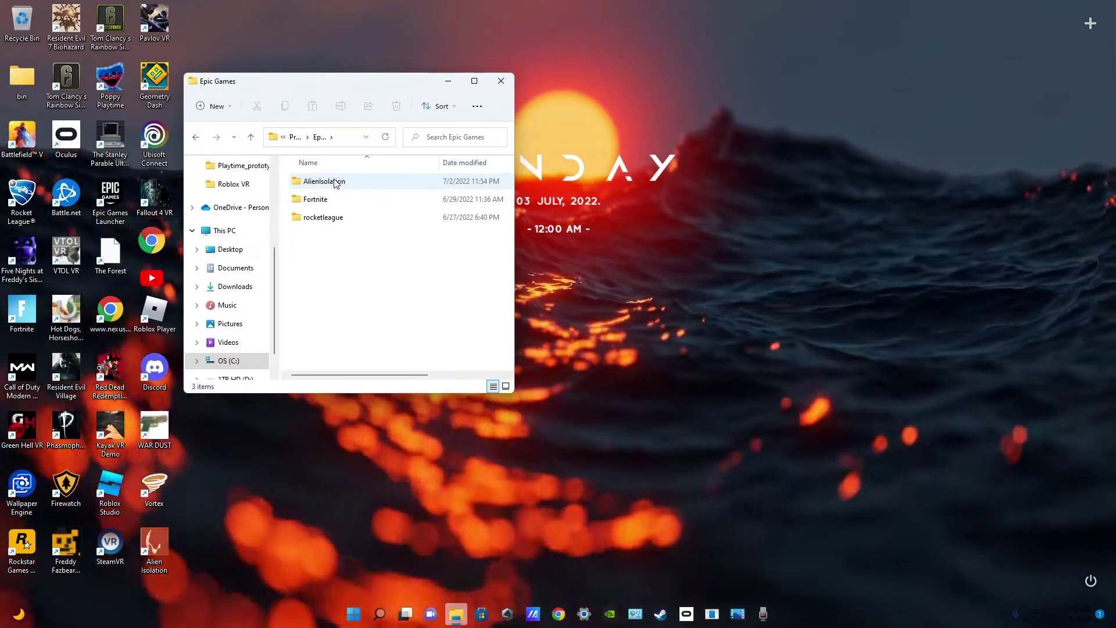
double_click(329, 182)
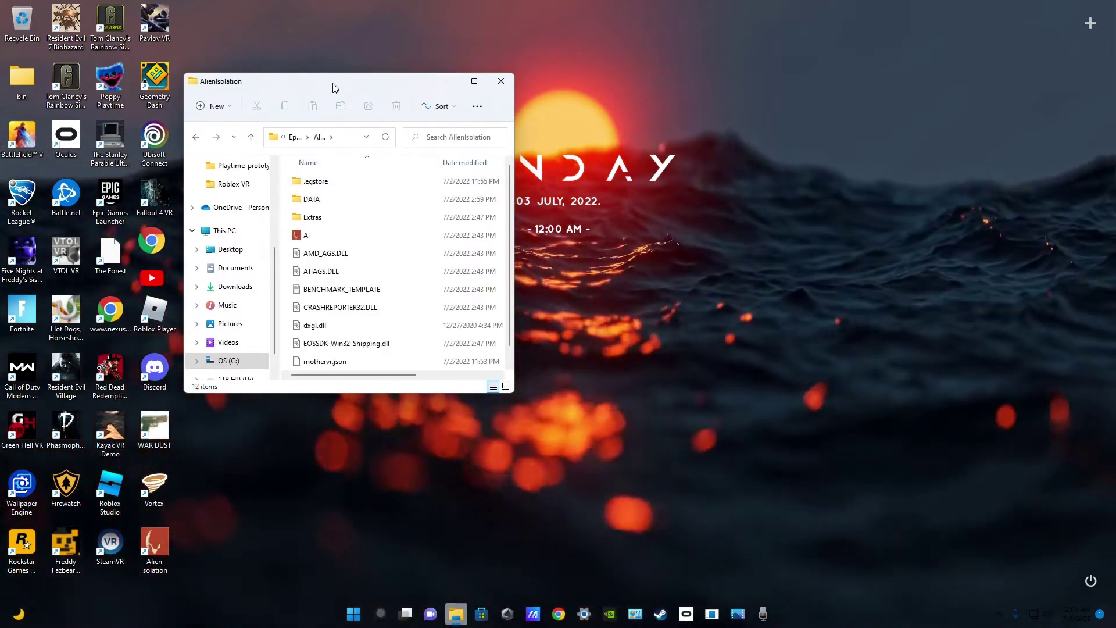
Step: Arrange the AlienIsolation folder window and the MotherVR GitHub releases page side by side, each filling half the screen
drag(334, 84, 368, 91)
drag(244, 89, 279, 94)
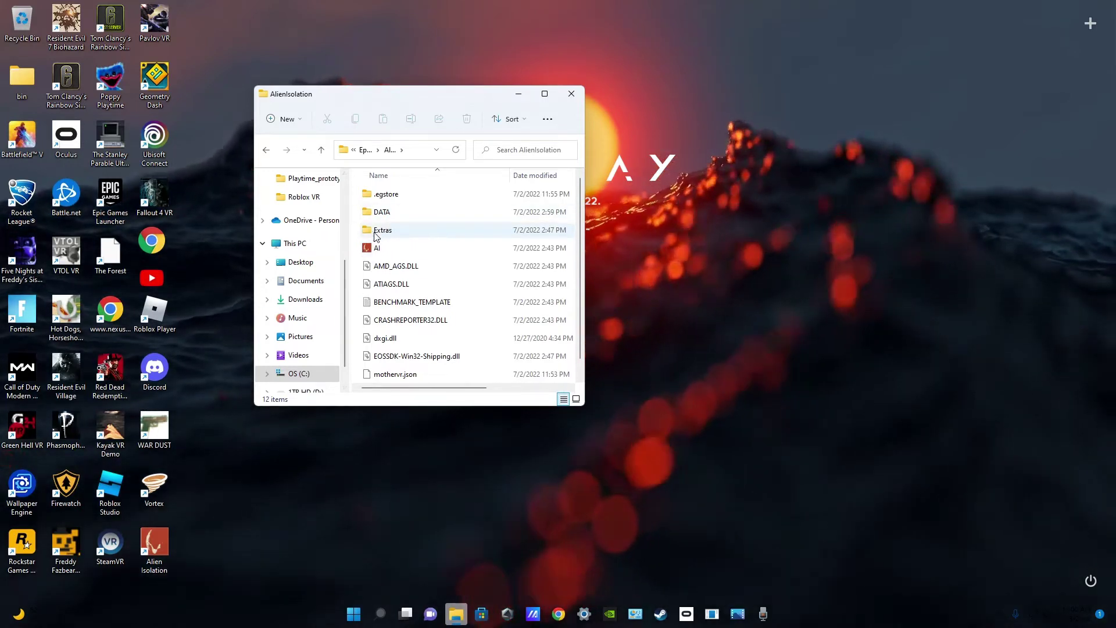
drag(387, 100, 1115, 324)
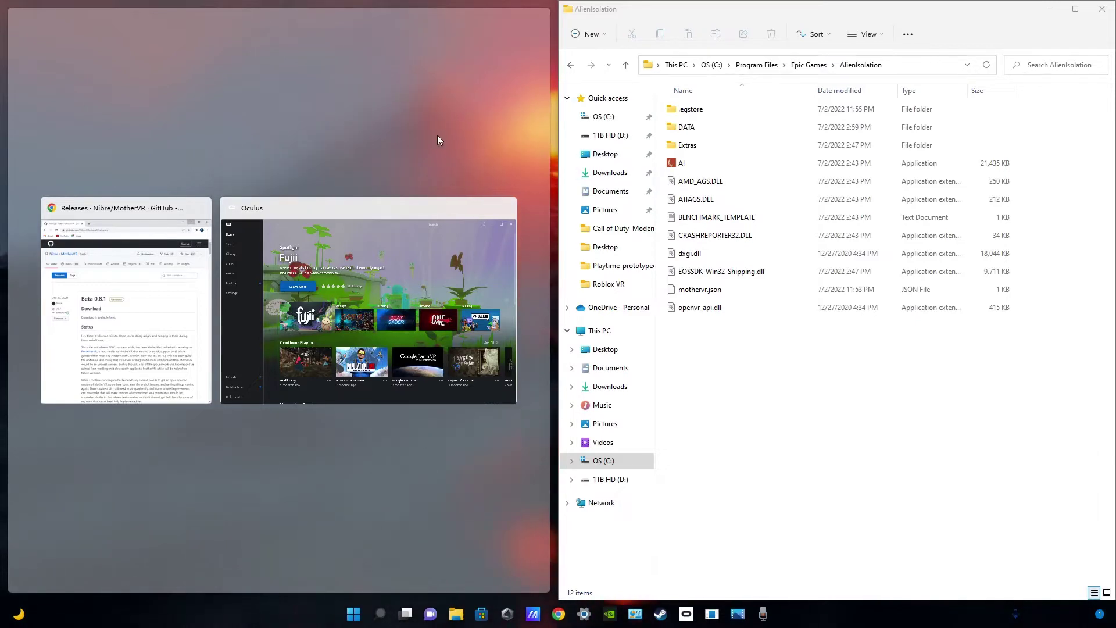
click(142, 207)
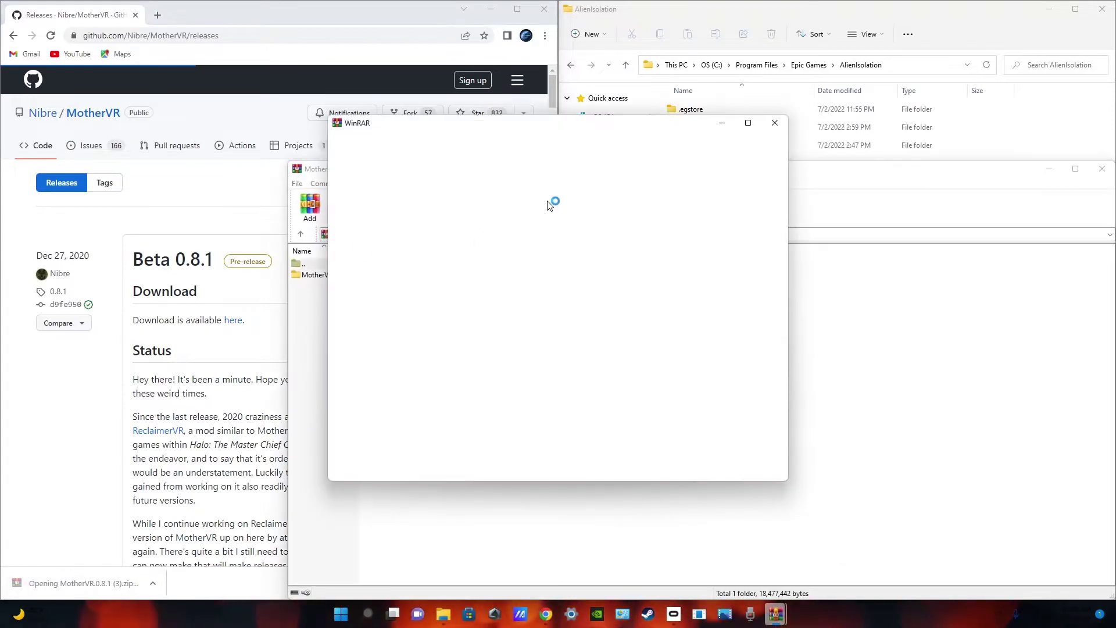
Step: Tile the MotherVR.0.8.1 archive window beside the AlienIsolation folder and read the archive's readme.txt
click(775, 123)
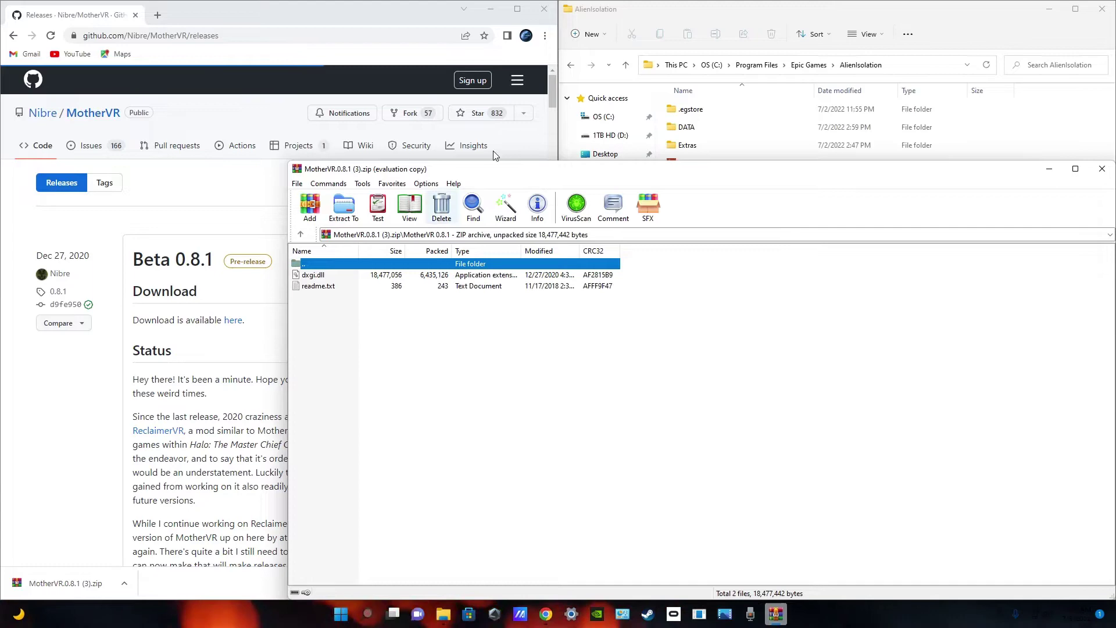
drag(488, 172, 2, 105)
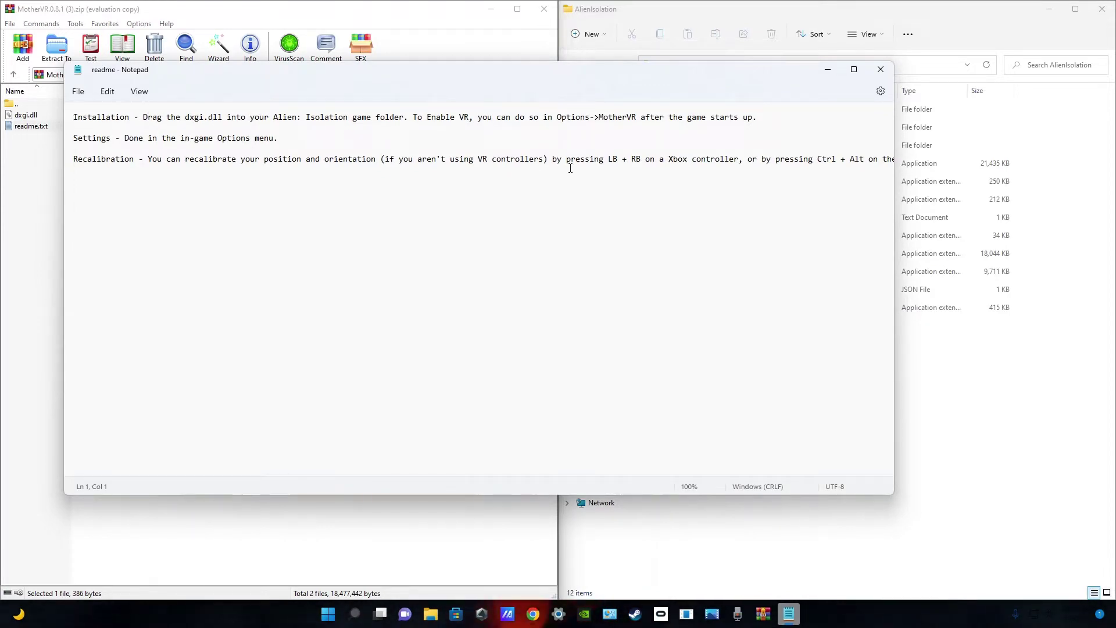
click(881, 70)
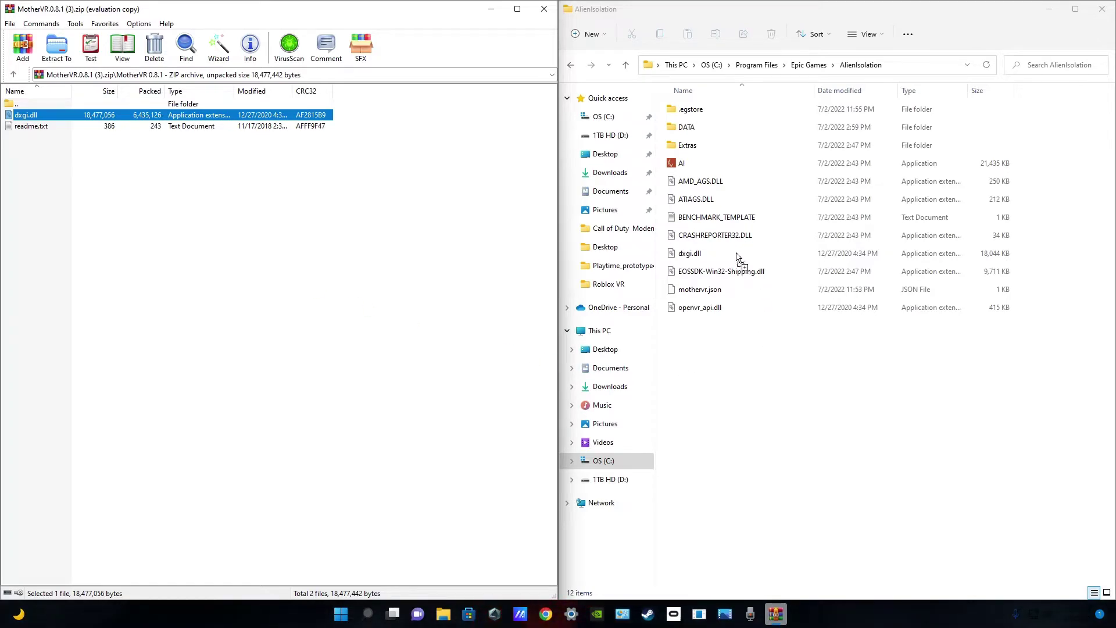
Step: Copy dxgi.dll from the MotherVR archive into the AlienIsolation folder, and close the archive, folder and browser windows
drag(737, 256, 721, 274)
click(527, 213)
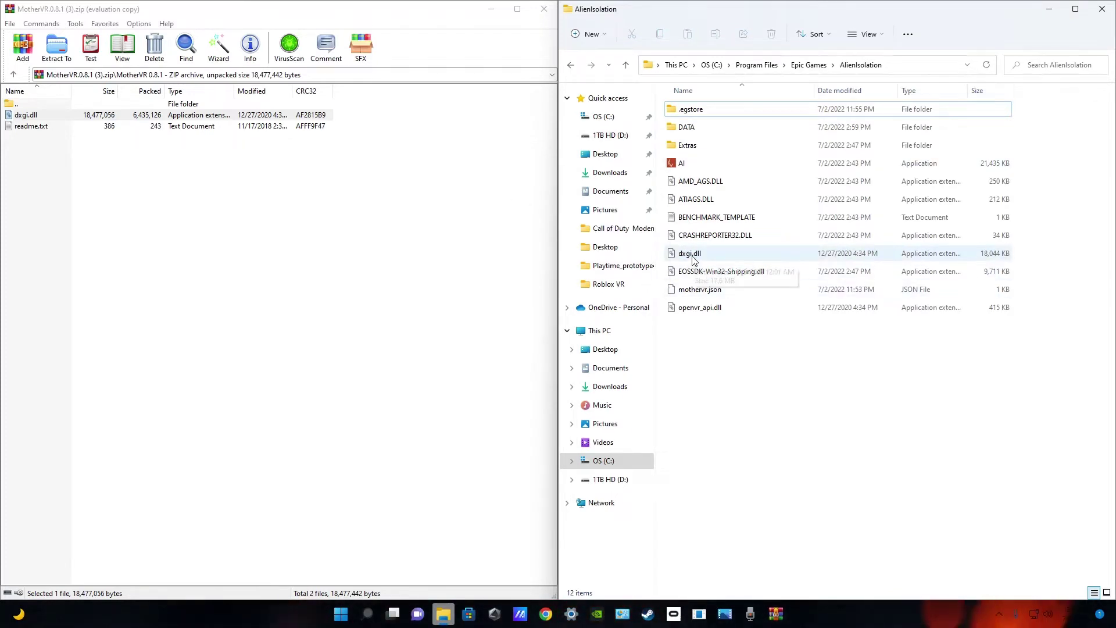
click(544, 9)
click(1103, 8)
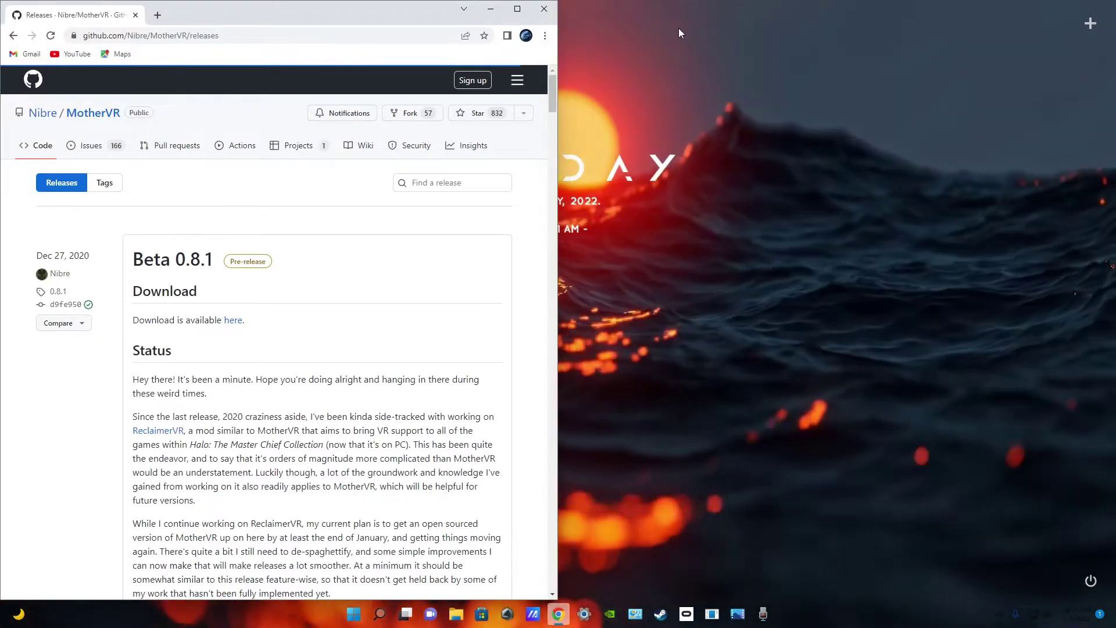
click(544, 8)
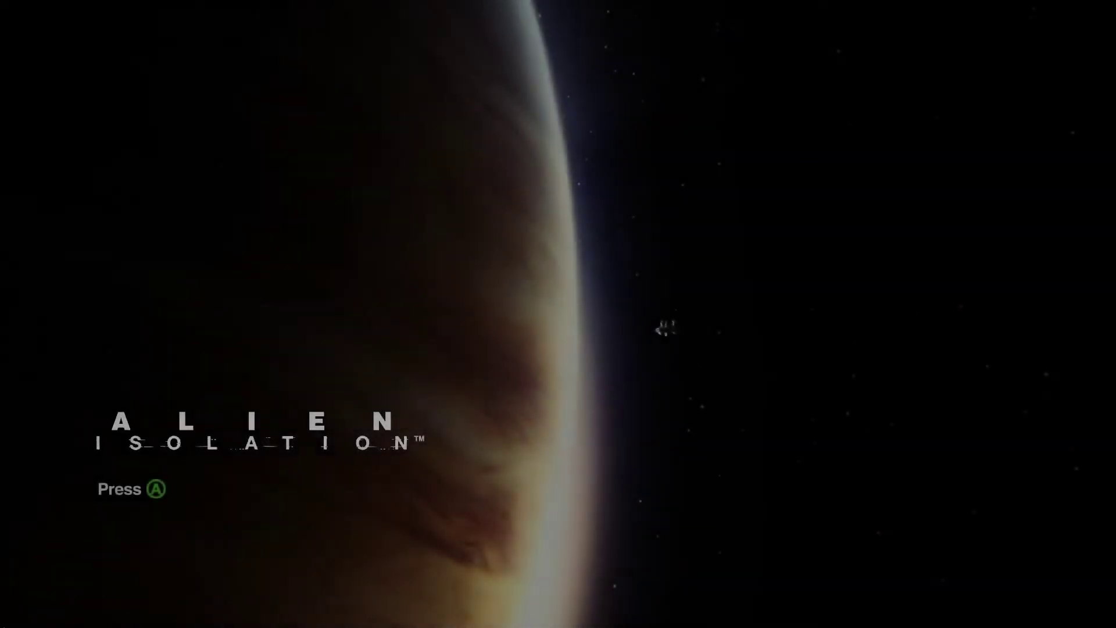
Step: In Alien: Isolation's MotherVR options, set the VR runtime to Oculus, letting the game exit for the restart
key(Return)
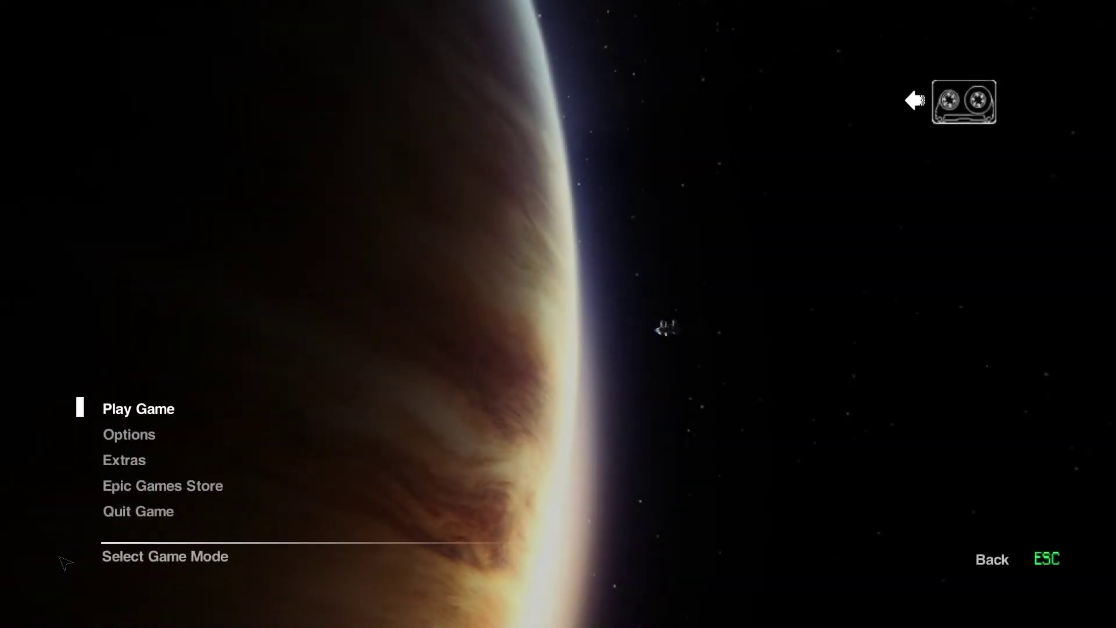
click(130, 445)
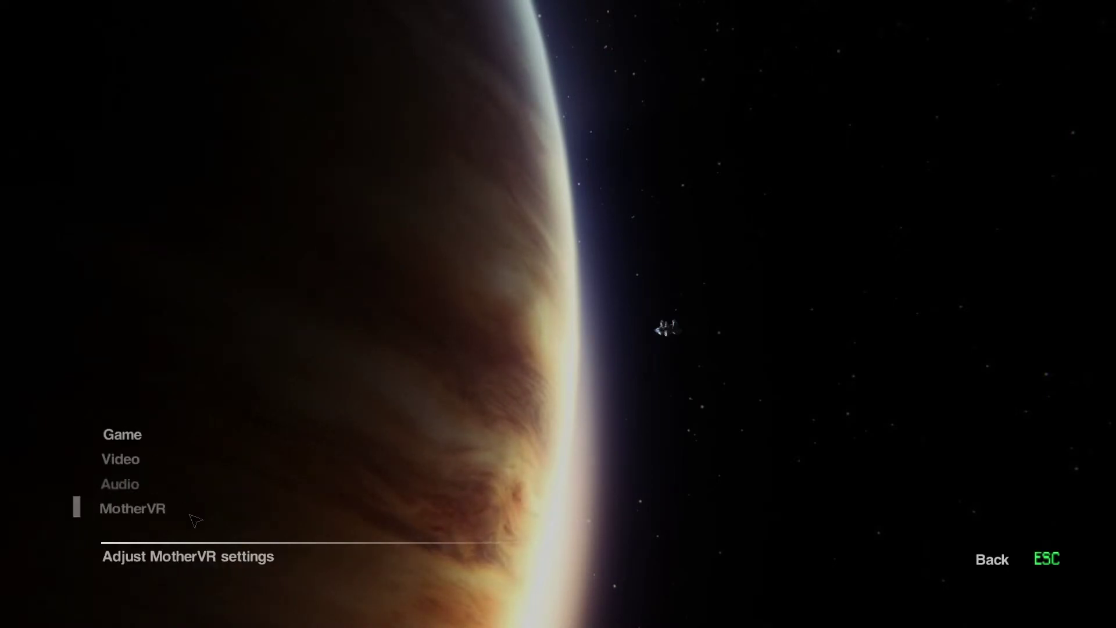
click(150, 513)
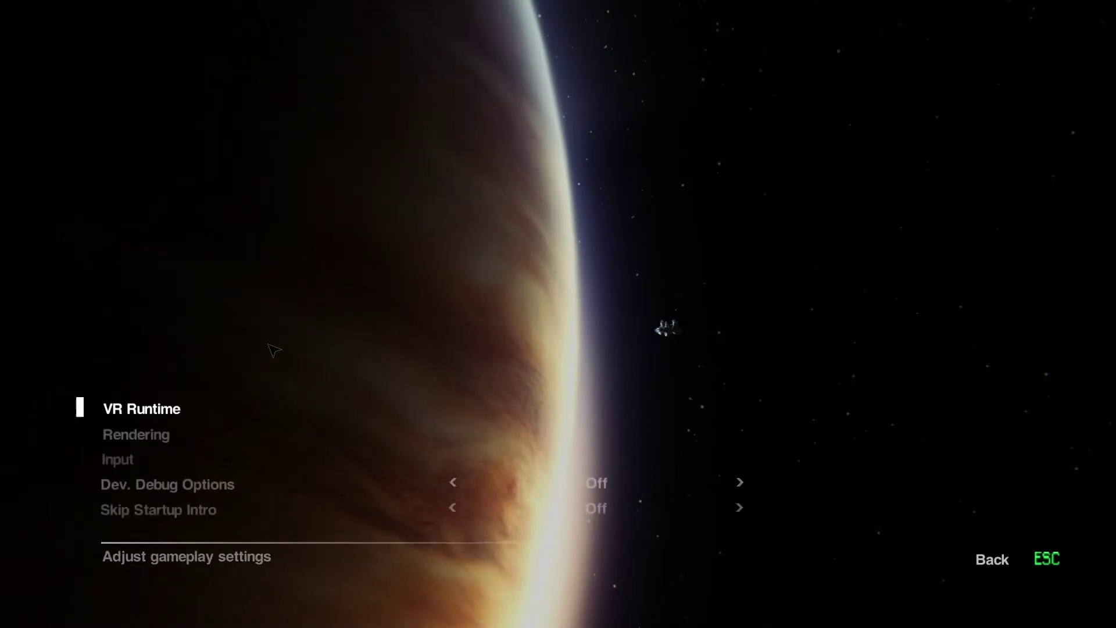
click(157, 414)
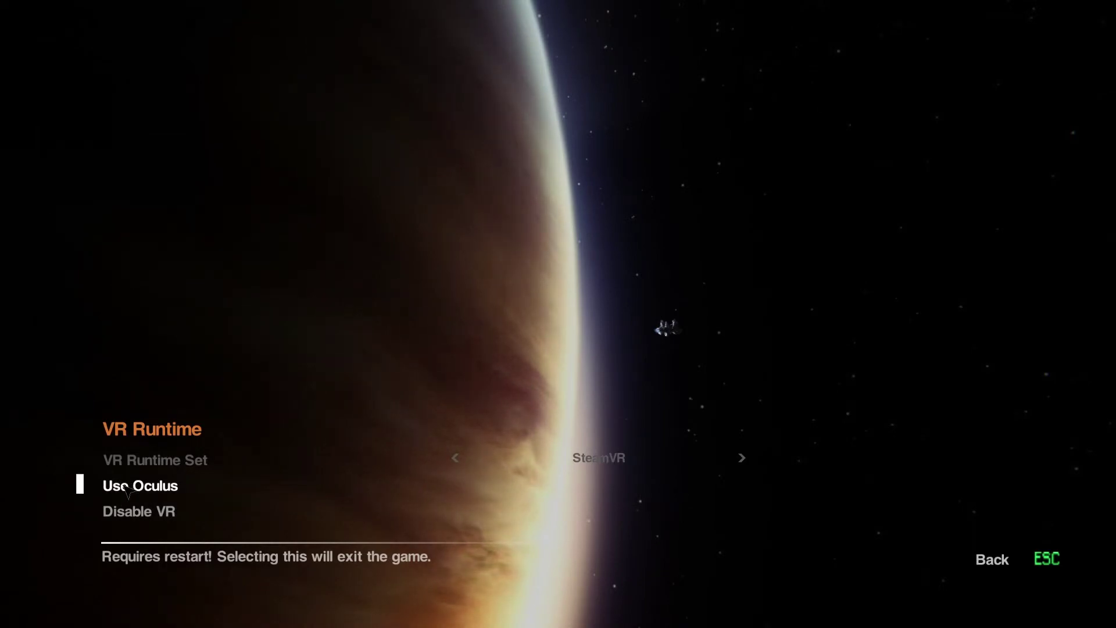
click(124, 486)
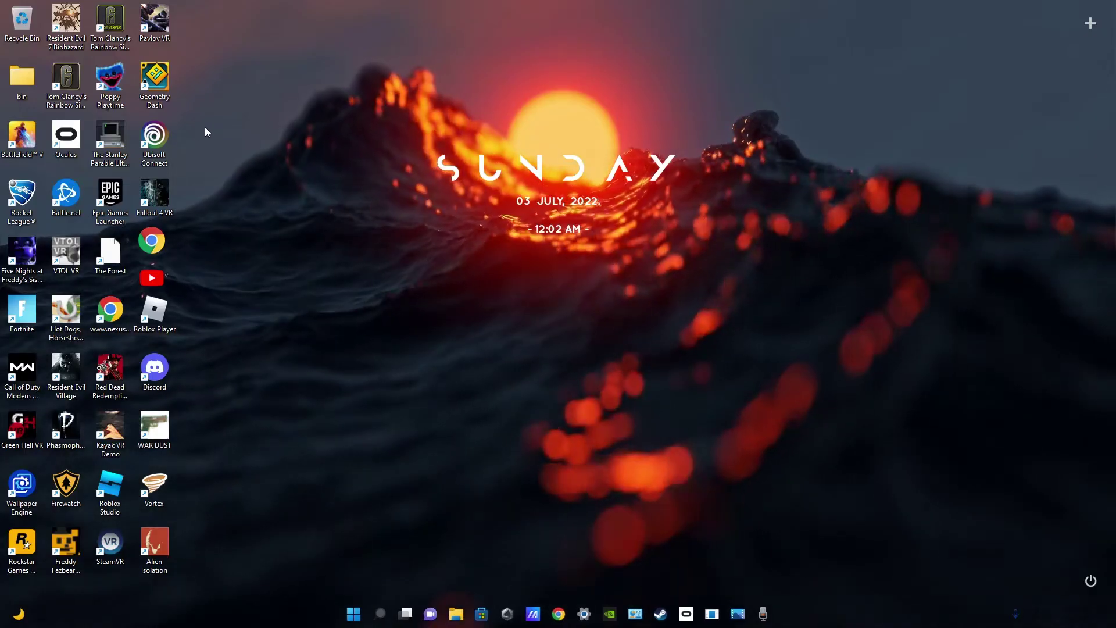
drag(367, 121, 703, 280)
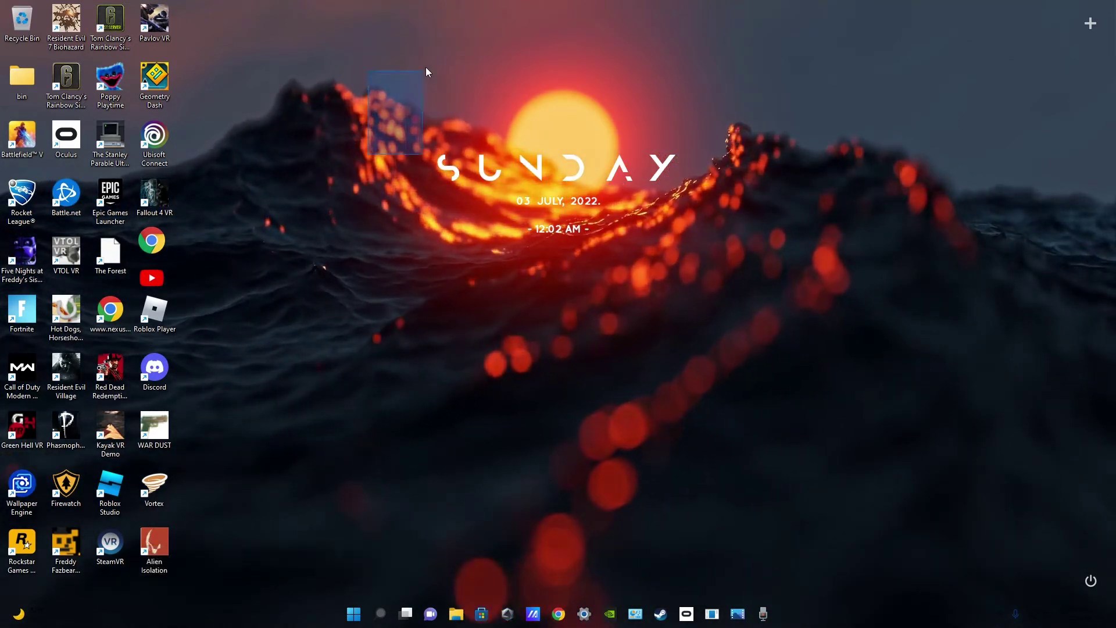
drag(425, 68, 459, 116)
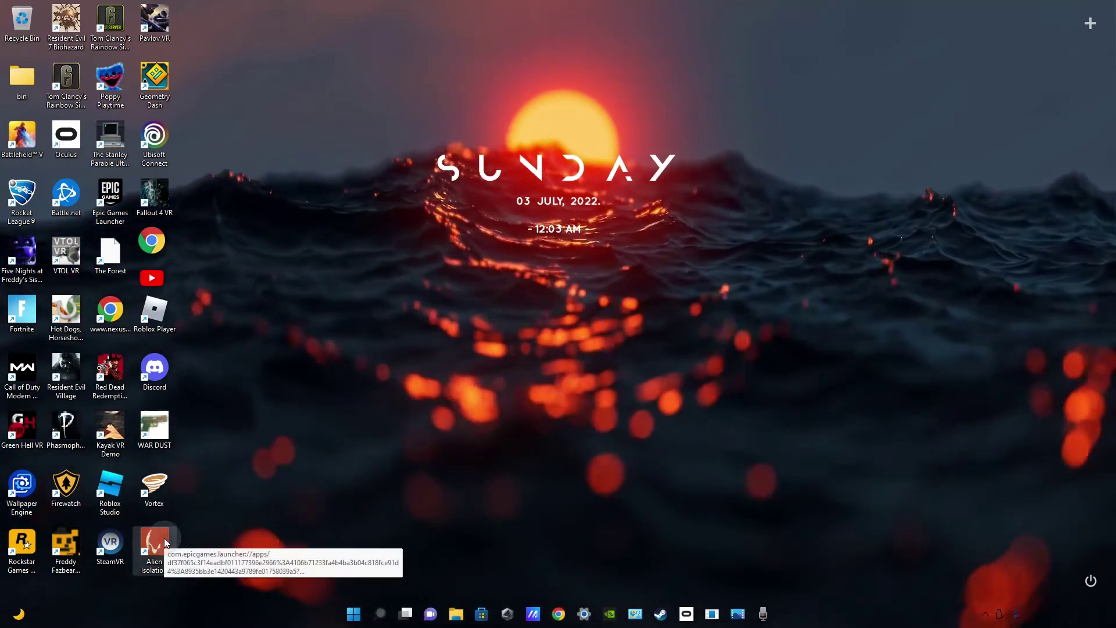
Step: Relaunch Alien: Isolation from its desktop shortcut
double_click(158, 546)
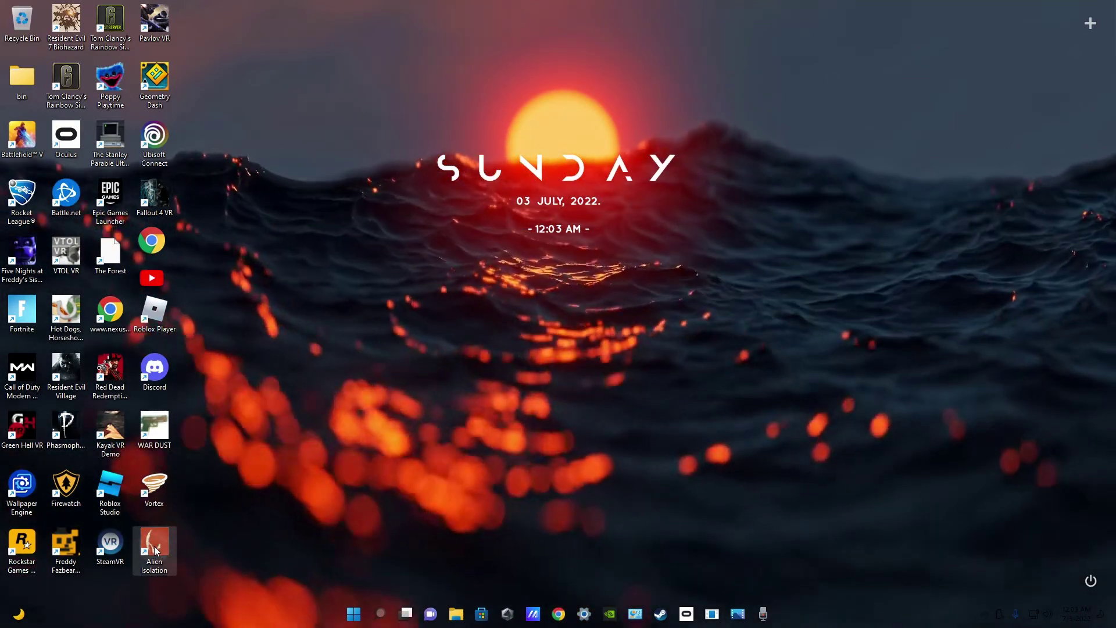
right_click(161, 540)
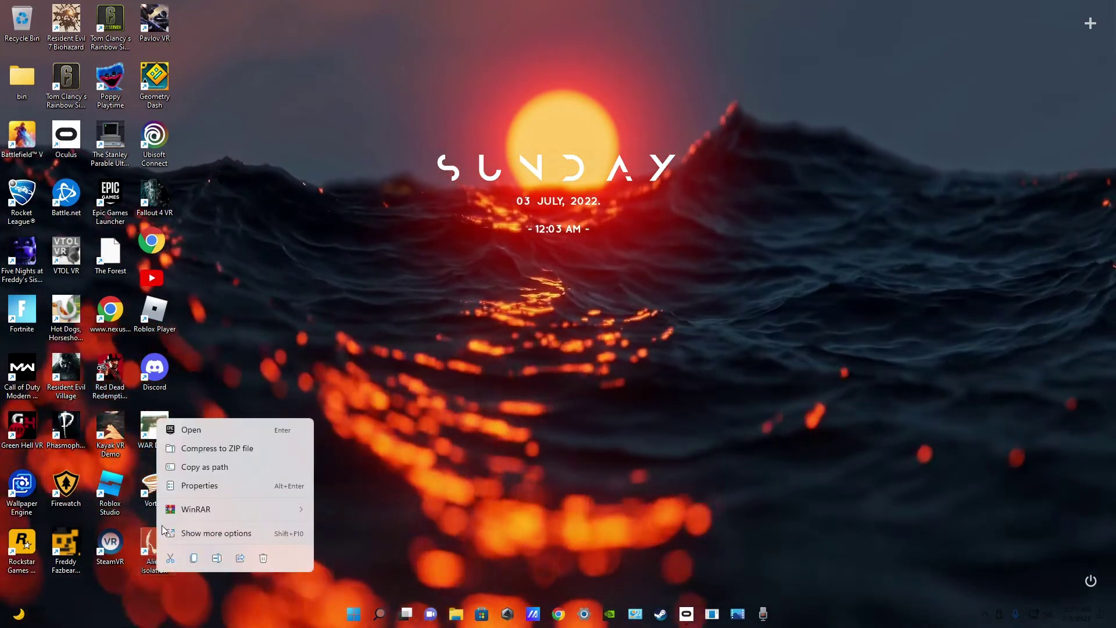
click(208, 430)
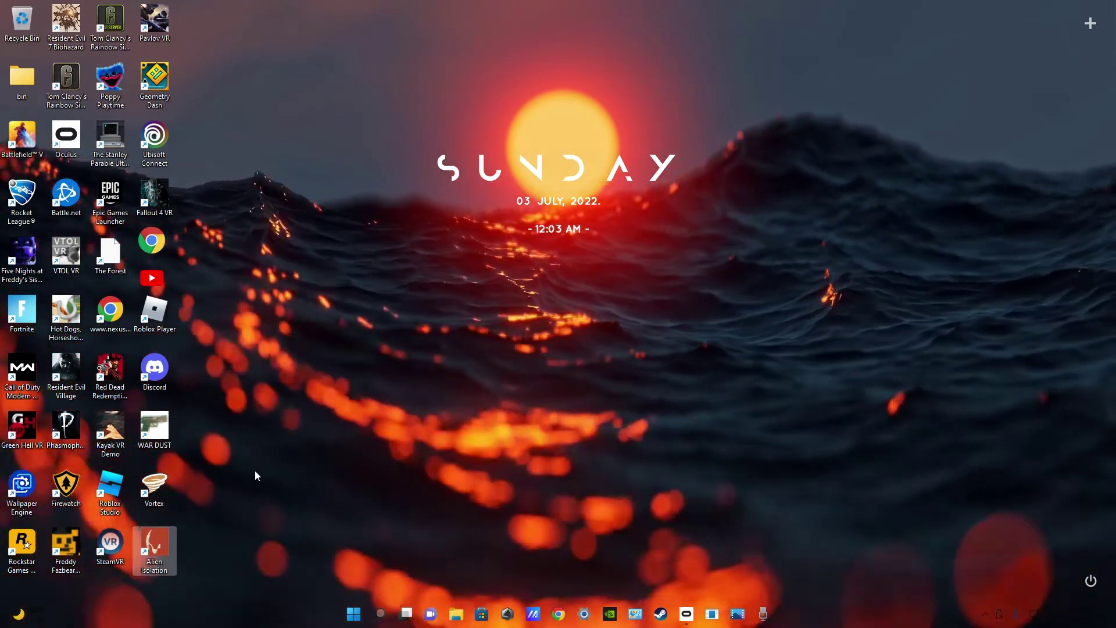